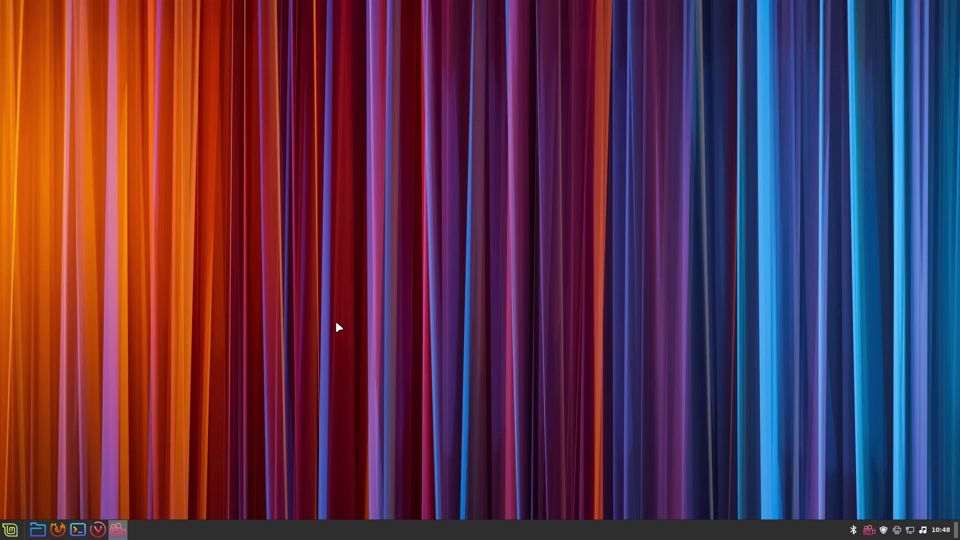
# - Open a Terminal showing the neofetch system summary, move it to the centre, and highlight version 21.2
pyautogui.hotkey('ctrl', 'alt', 't')
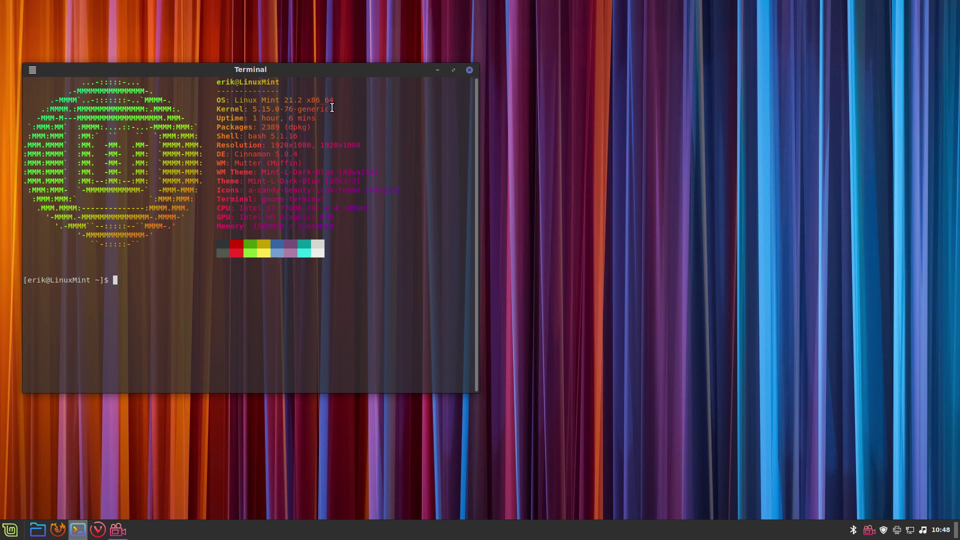
pyautogui.moveTo(332, 73); pyautogui.dragTo(533, 72)
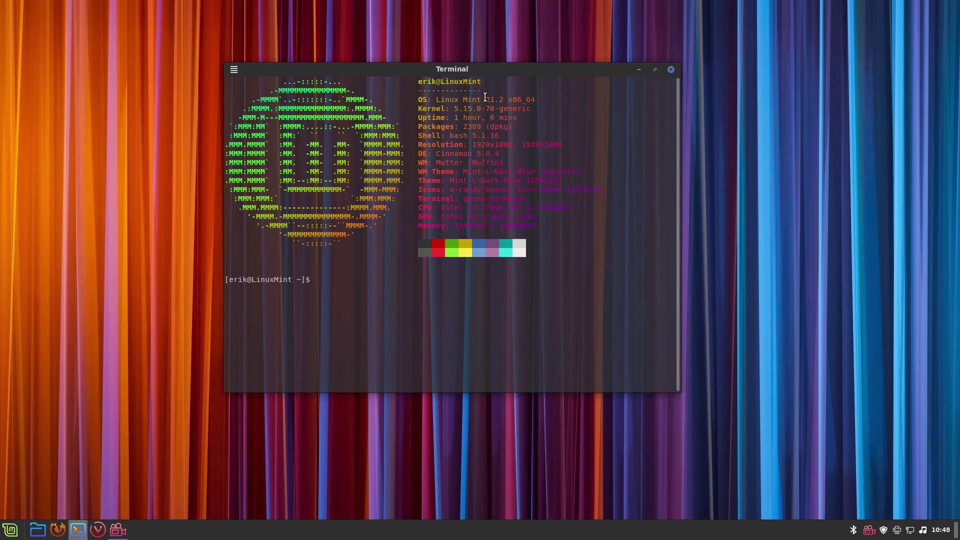
pyautogui.moveTo(484, 100); pyautogui.dragTo(503, 100)
# - Browse the Victoria wallpaper collection in the desktop Backgrounds settings, then close Backgrounds
pyautogui.rightClick(97, 244)
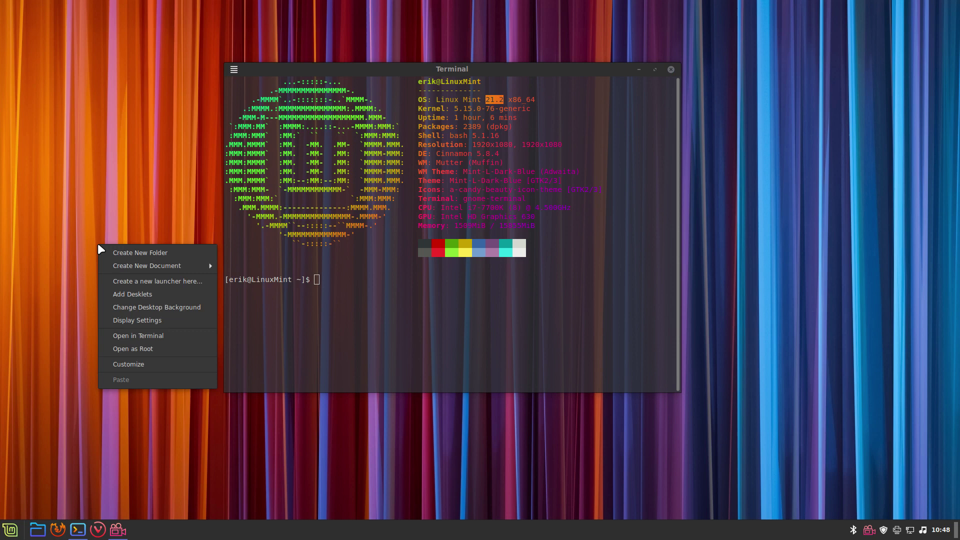
pyautogui.click(193, 308)
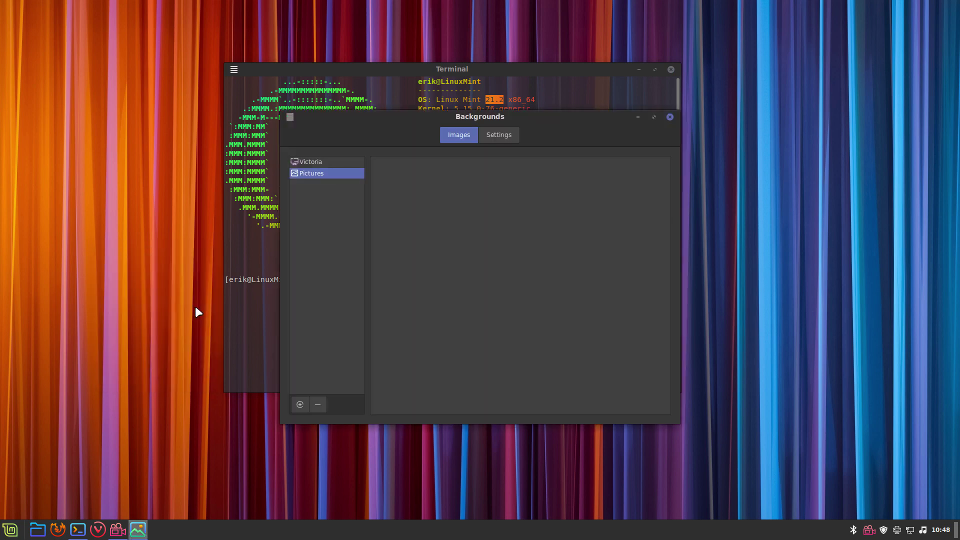
pyautogui.click(333, 160)
pyautogui.scroll(-5, 510, 248)
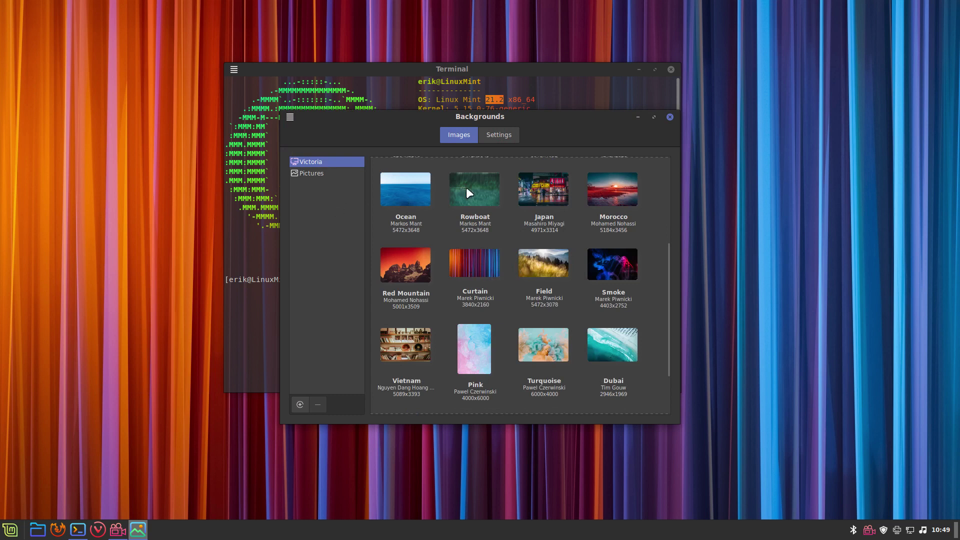
pyautogui.click(670, 117)
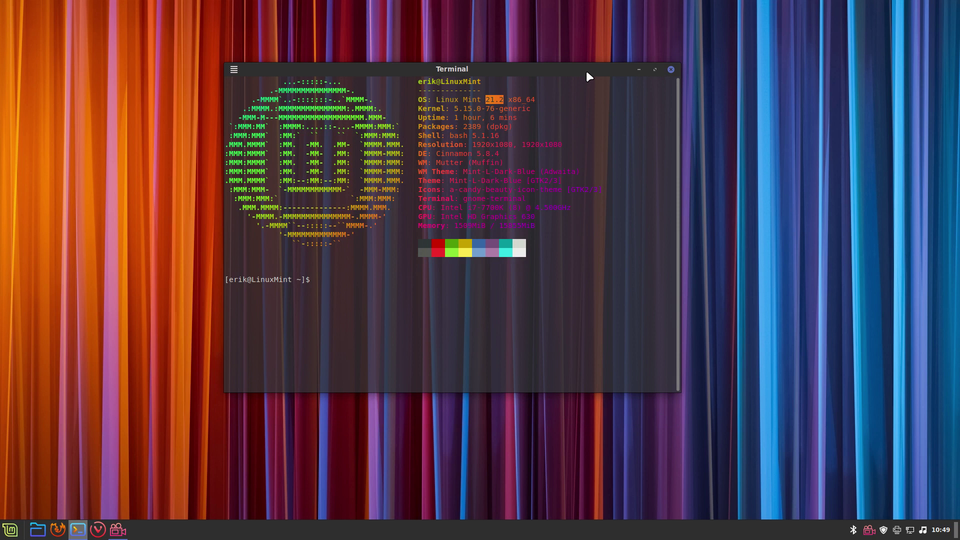
pyautogui.click(671, 70)
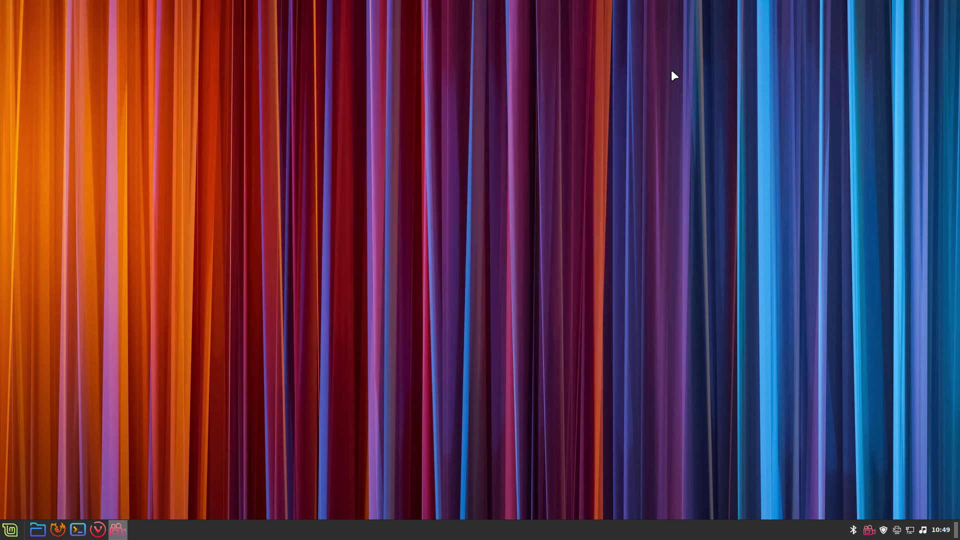
pyautogui.press('super')
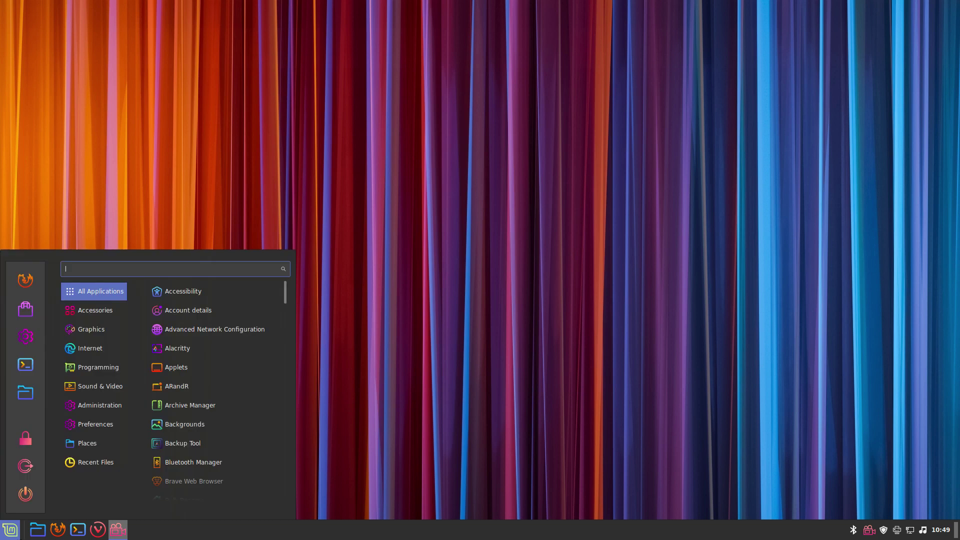
pyautogui.moveTo(93, 310)
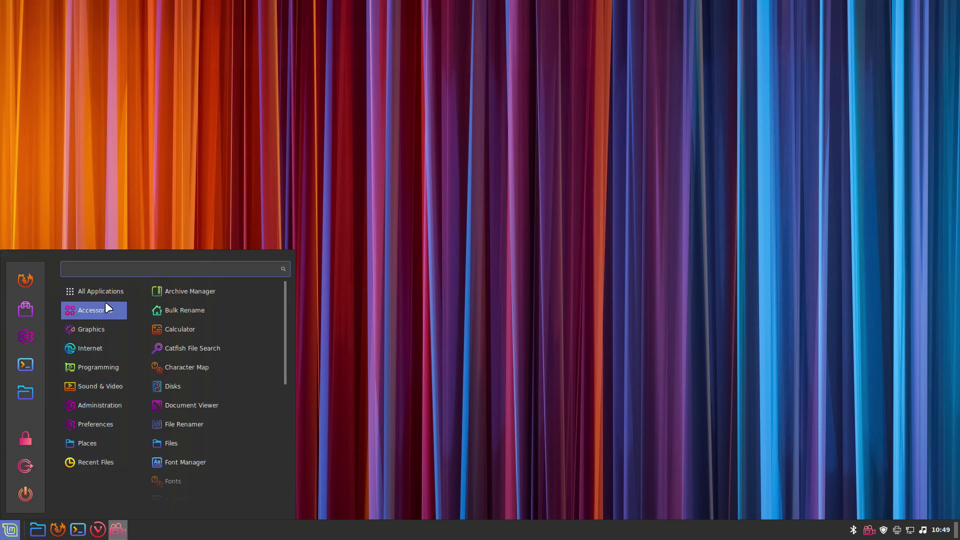
pyautogui.scroll(-4, 238, 345)
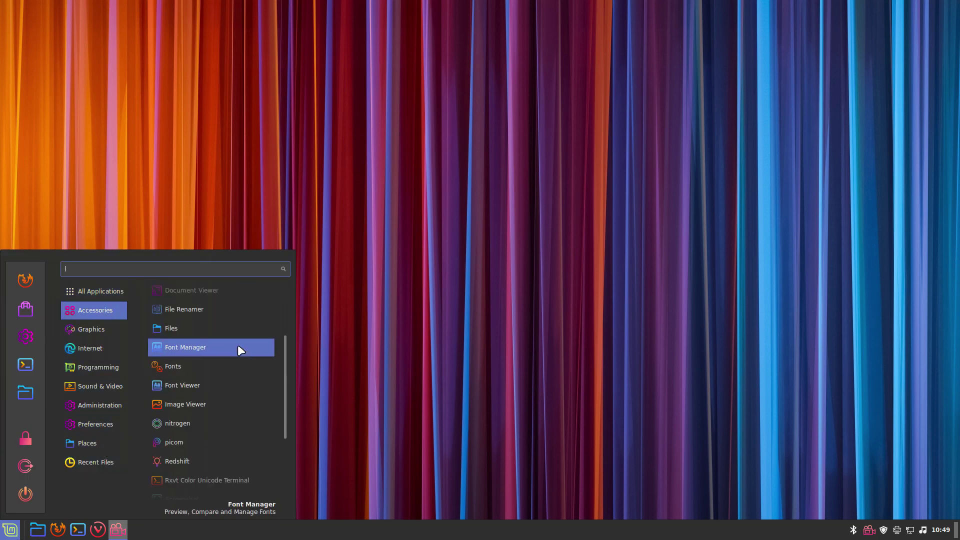
pyautogui.scroll(-2, 259, 406)
pyautogui.scroll(1, 248, 386)
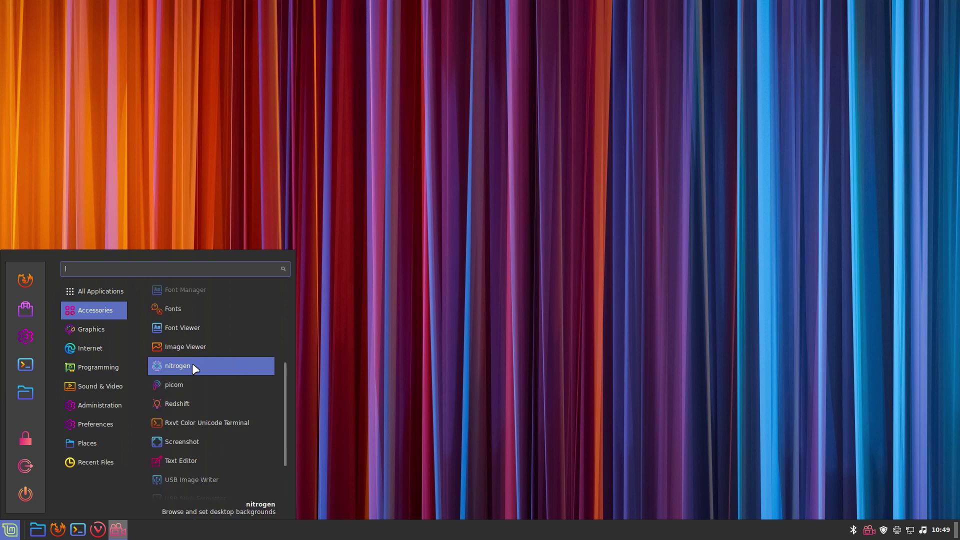
pyautogui.scroll(-3, 199, 422)
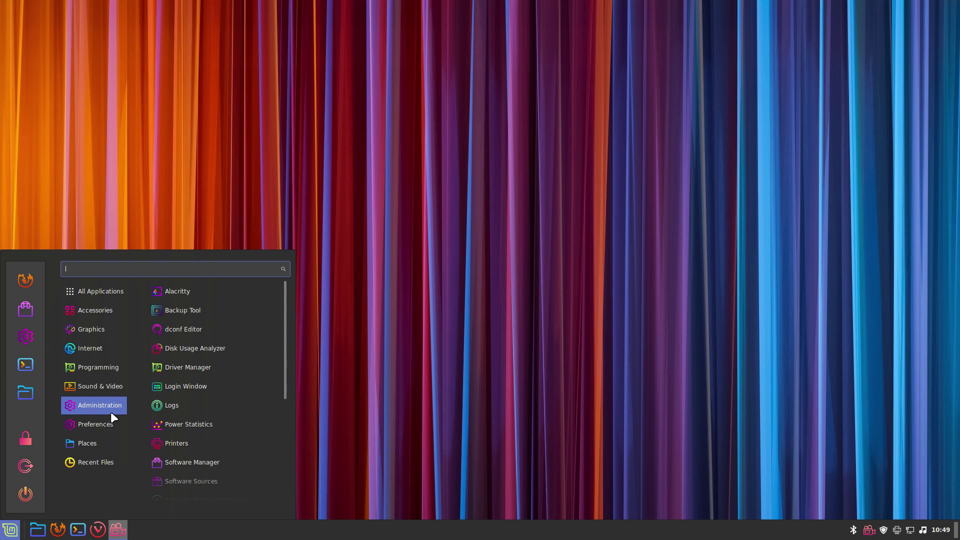
pyautogui.moveTo(95, 424)
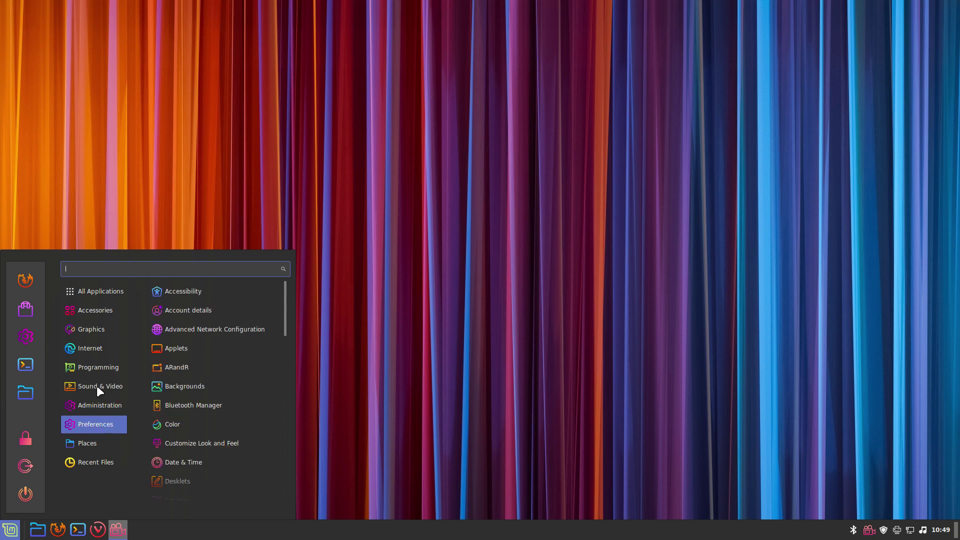
pyautogui.click(472, 5)
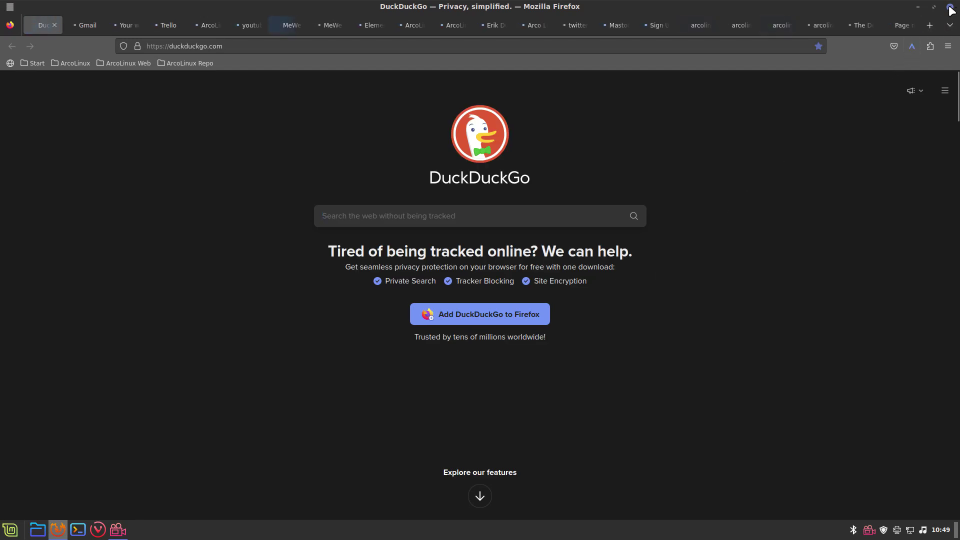
pyautogui.click(949, 7)
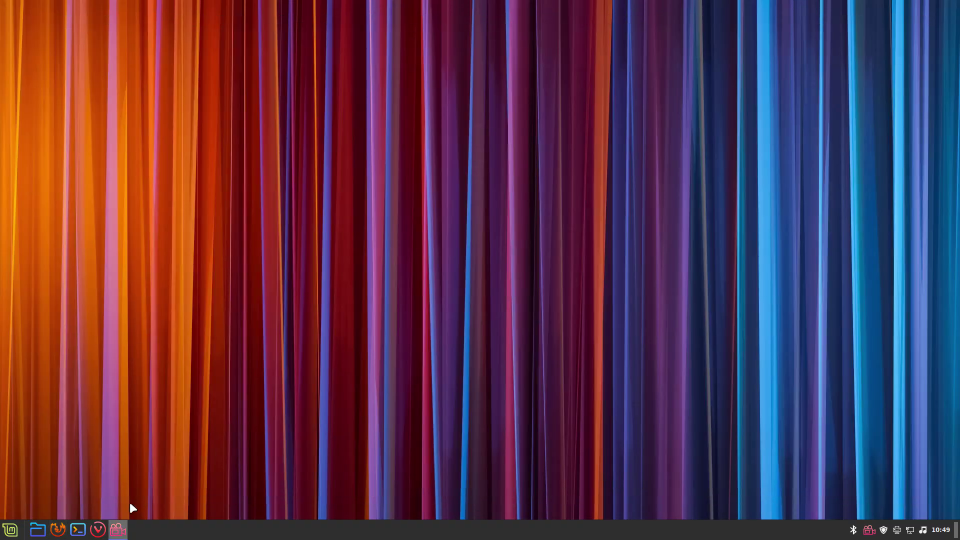
# - Launch Google Chrome from the menu, go to the erikdubois GitHub profile, and open Ultimate-Linux-Mint-Cinnamon-21.2
pyautogui.click(9, 533)
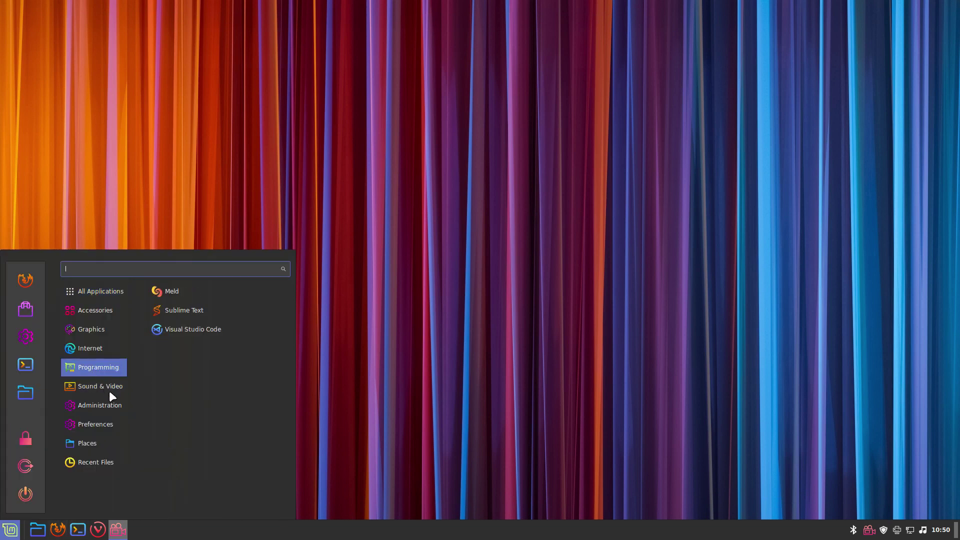
pyautogui.moveTo(90, 348)
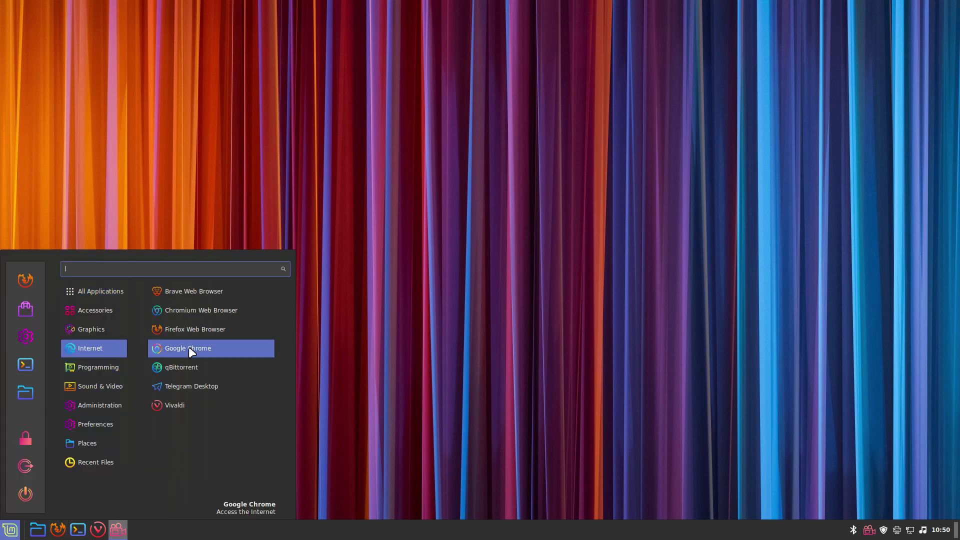
pyautogui.click(189, 347)
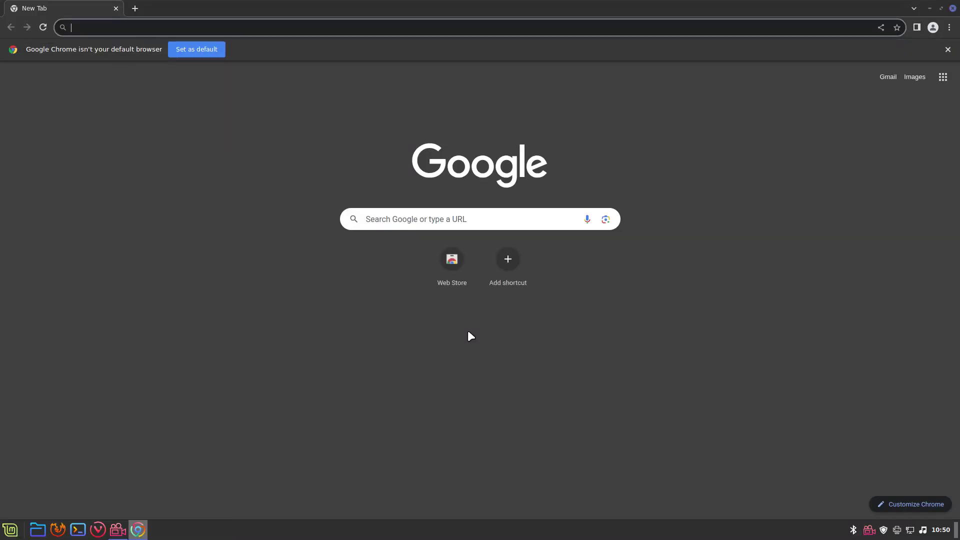
pyautogui.write('github.c')
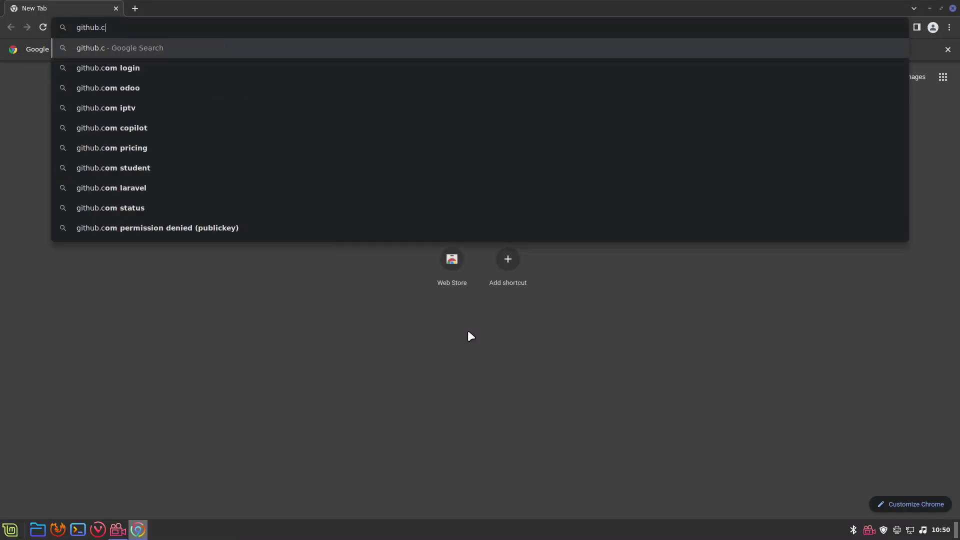
pyautogui.write('om/erikdubo')
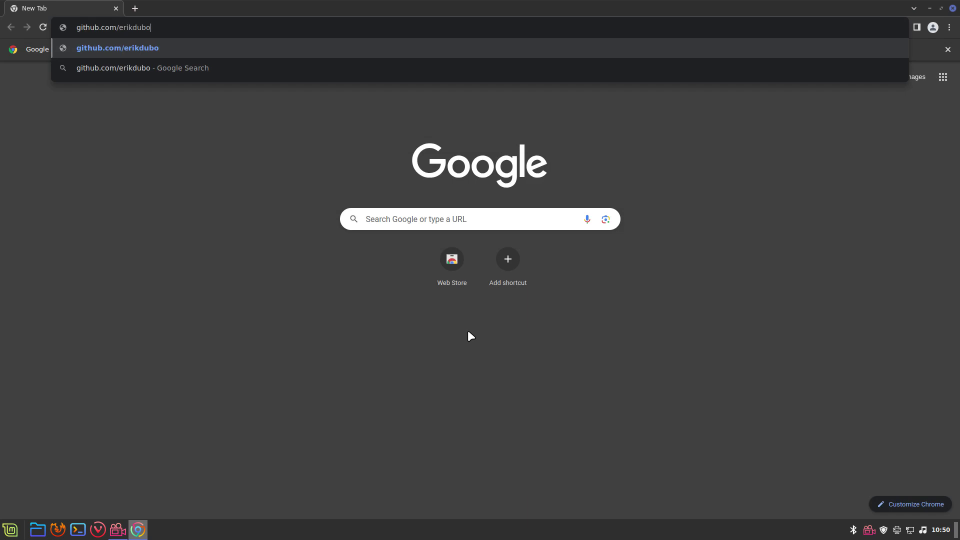
pyautogui.write('is')
pyautogui.press('Return')
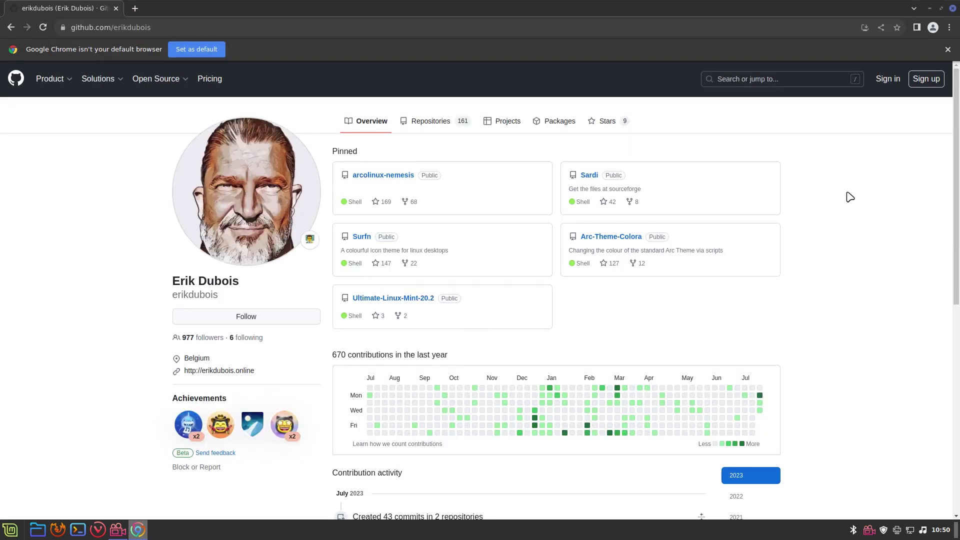
pyautogui.scroll(-2, 488, 341)
pyautogui.scroll(-1, 488, 341)
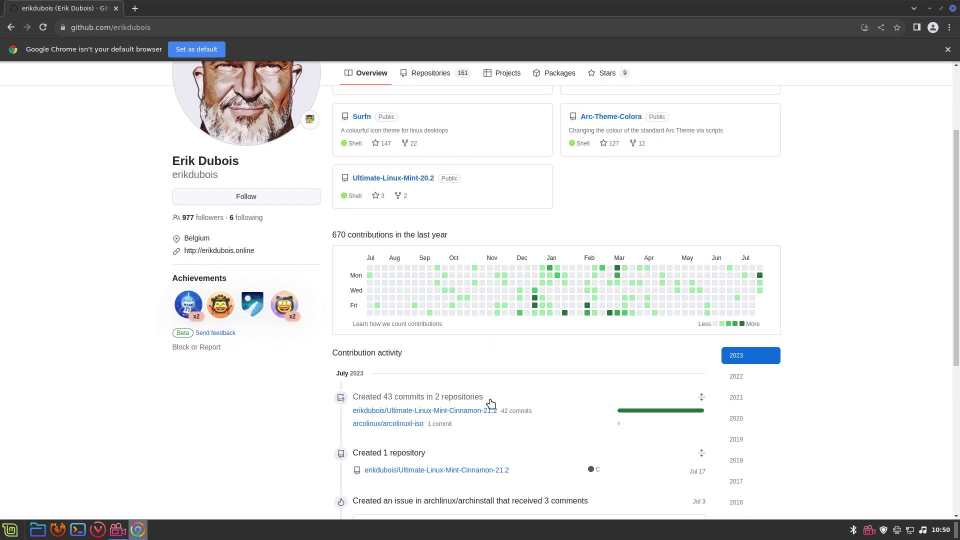
pyautogui.click(483, 410)
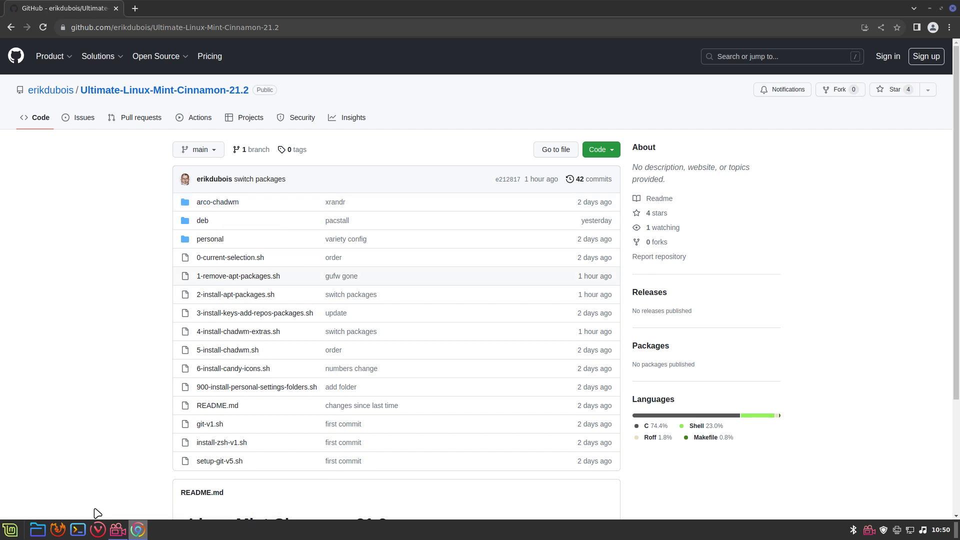
# - Open the home folder in Nemo, turn off hidden files, and enter the Pictures folder
pyautogui.press('super+e')
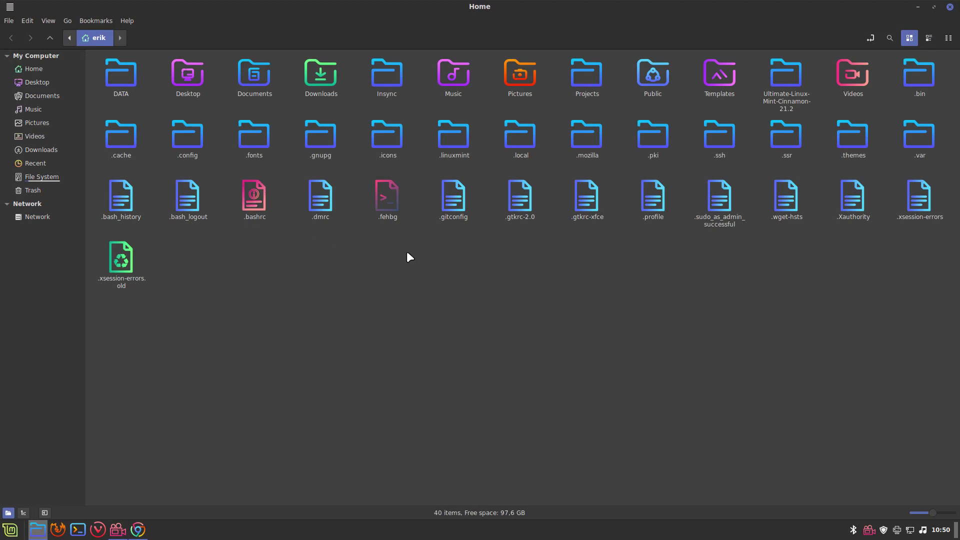
pyautogui.hotkey('ctrl', 'h')
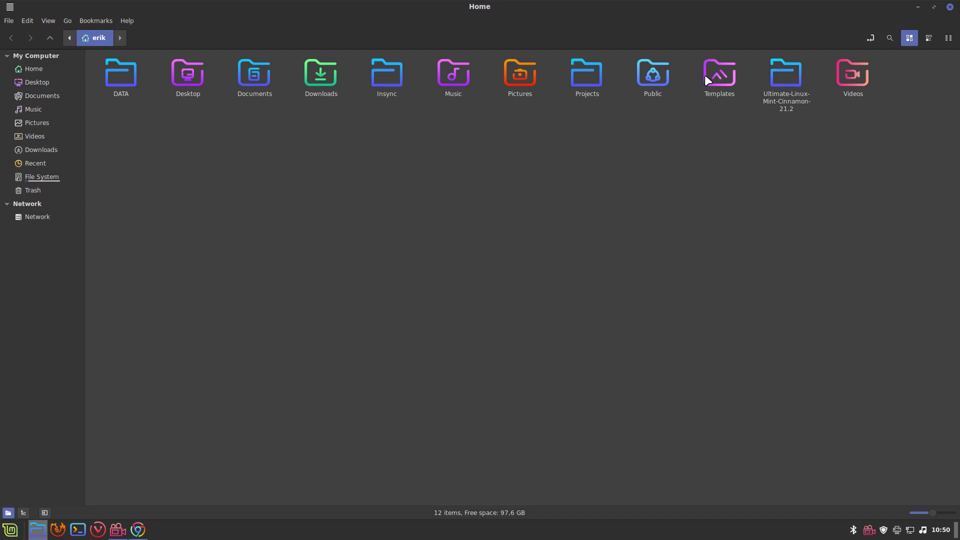
pyautogui.doubleClick(533, 74)
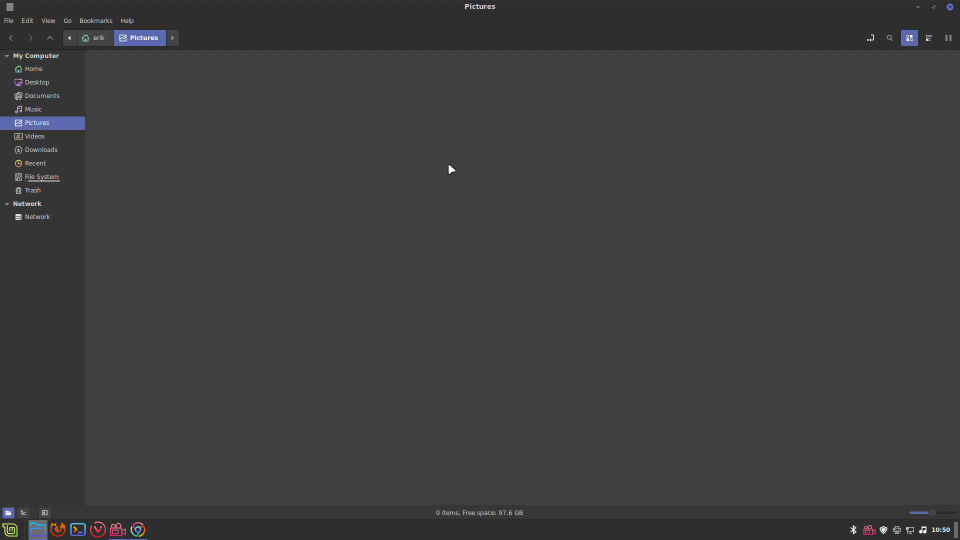
# - Minimize Nemo and search Google for chadwm in a new Chrome tab, dismissing the cookie dialog
pyautogui.click(916, 8)
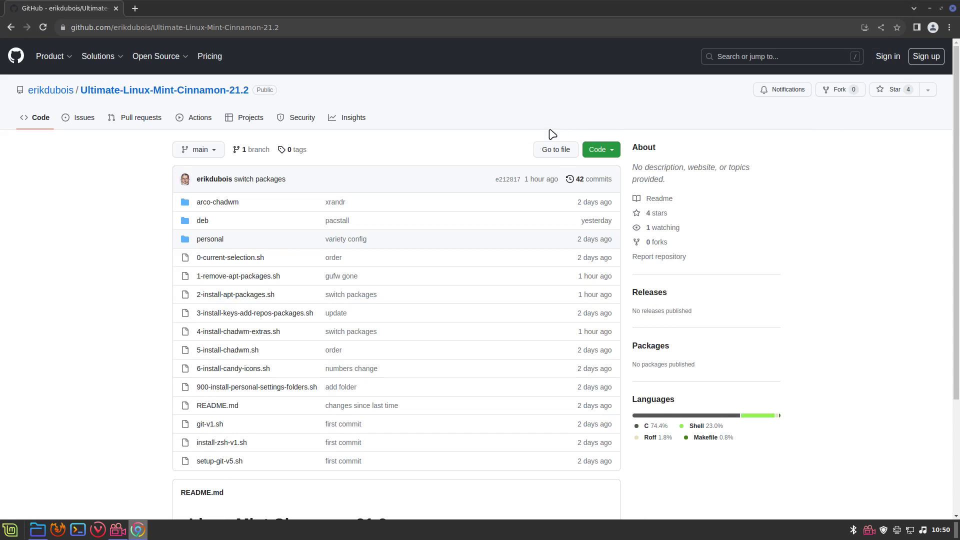
pyautogui.scroll(-3, 89, 363)
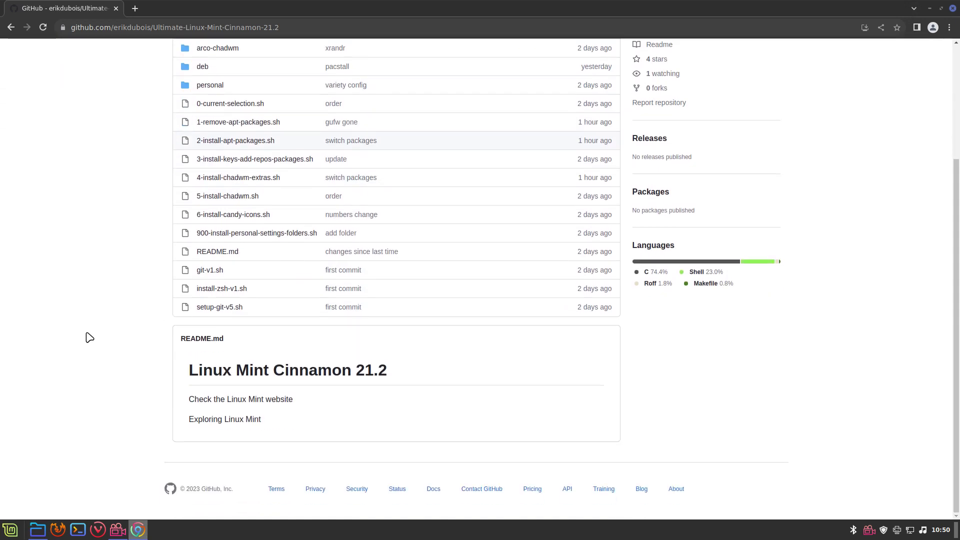
pyautogui.click(135, 9)
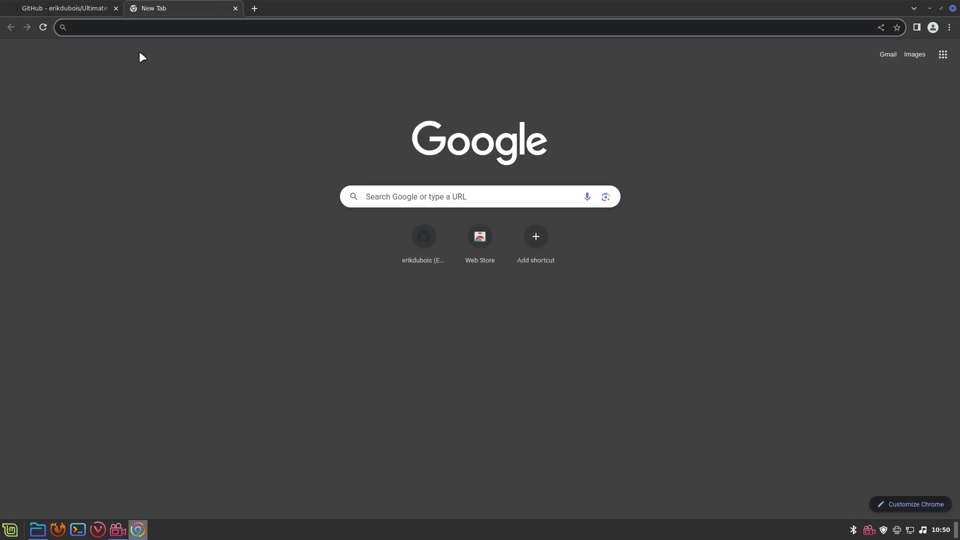
pyautogui.write('chadwm')
pyautogui.press('Return')
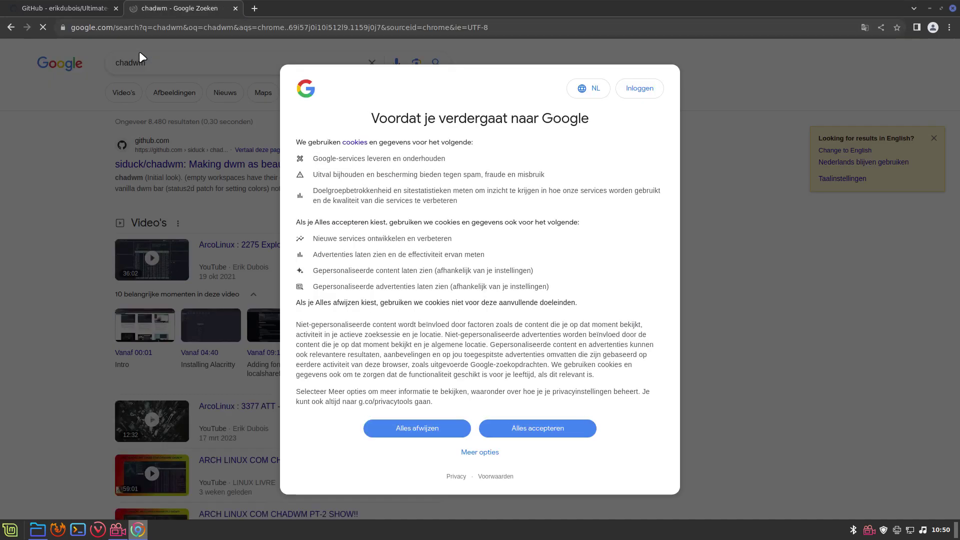
pyautogui.click(551, 429)
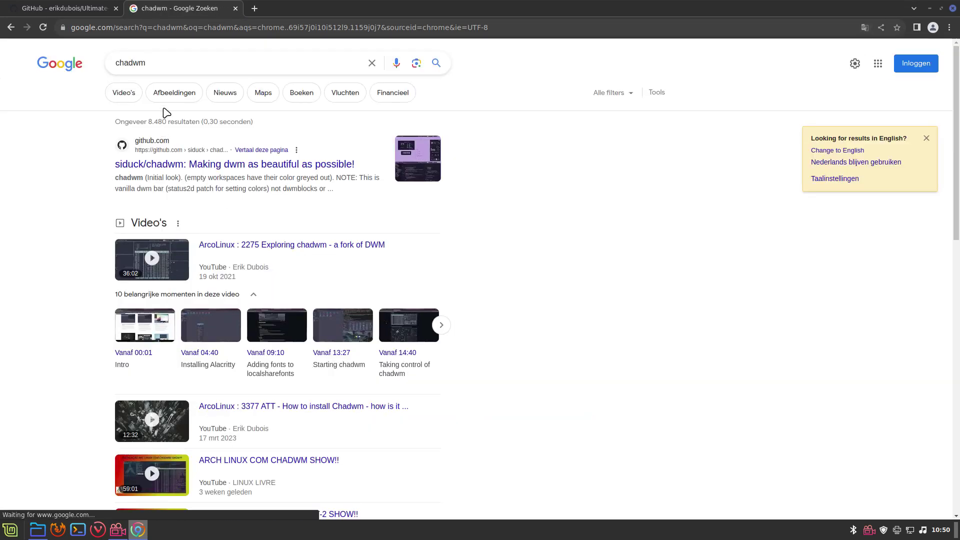
# - Preview the ArcoLinux 3093 Chadwm video from the chadwm image results, then return to GitHub
pyautogui.click(174, 93)
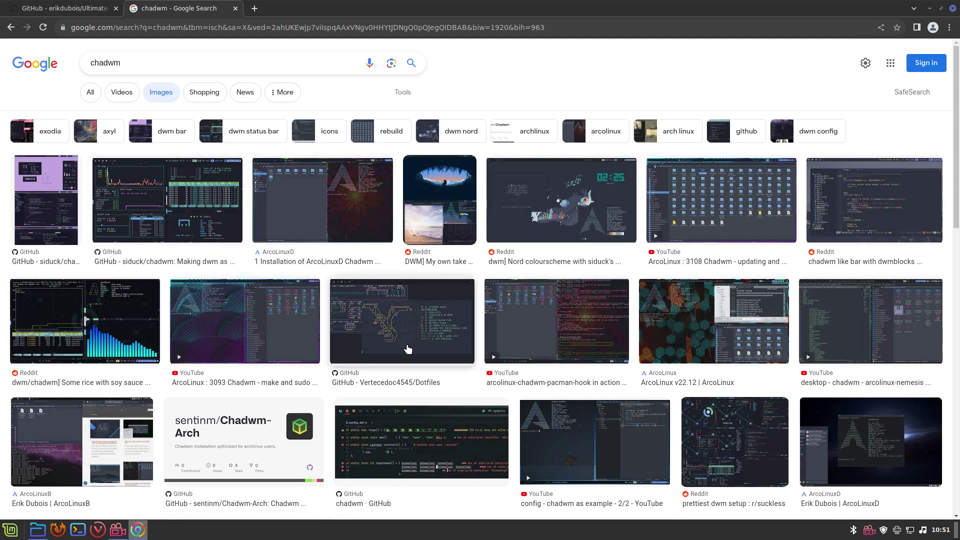
pyautogui.click(251, 336)
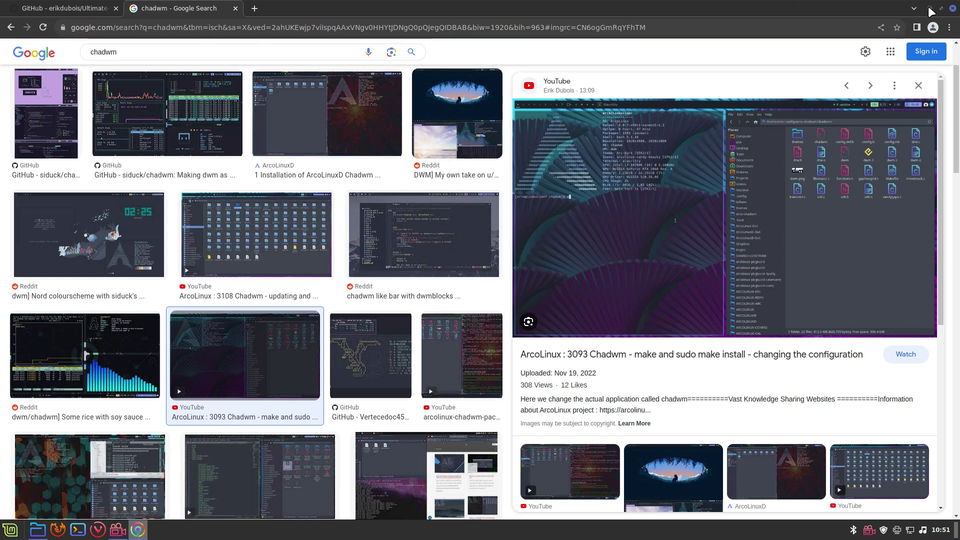
pyautogui.click(98, 9)
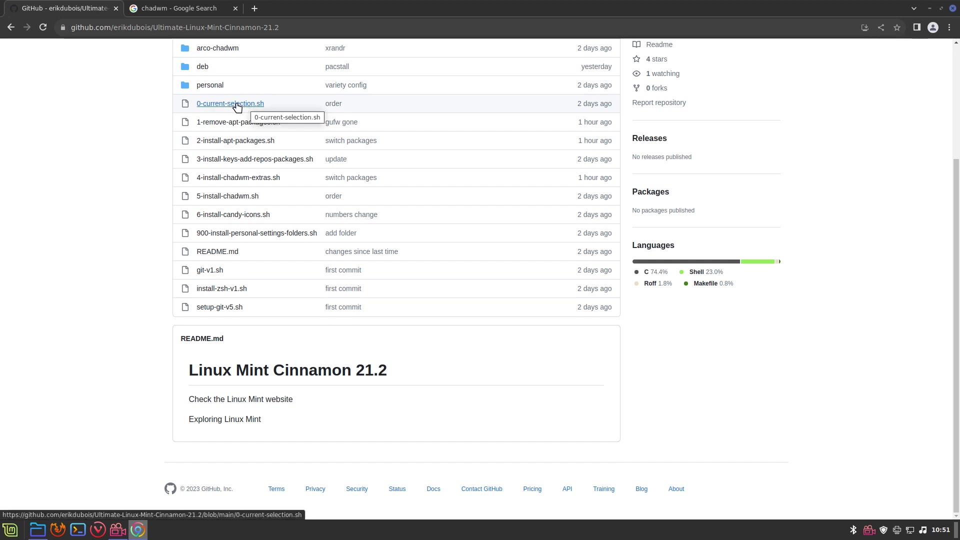
pyautogui.click(246, 125)
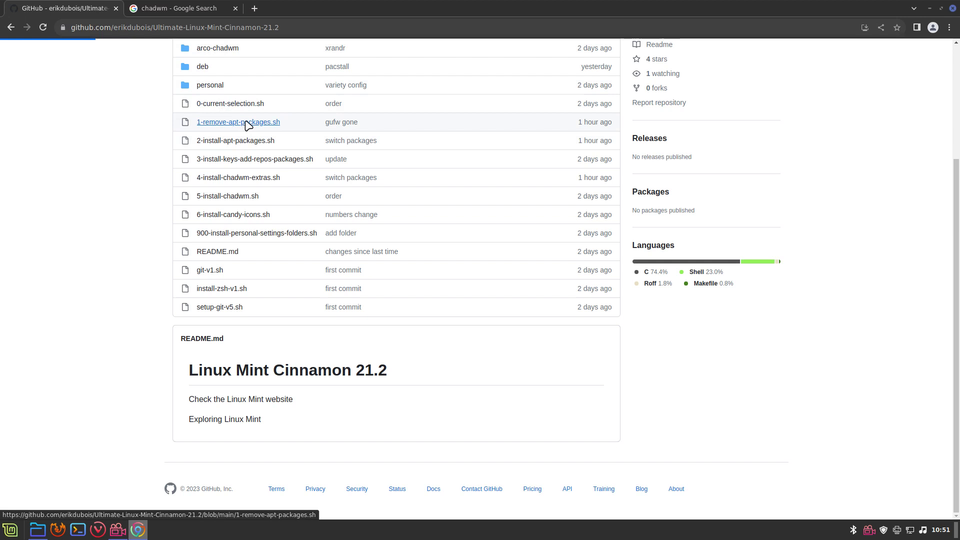
pyautogui.scroll(-3, 314, 192)
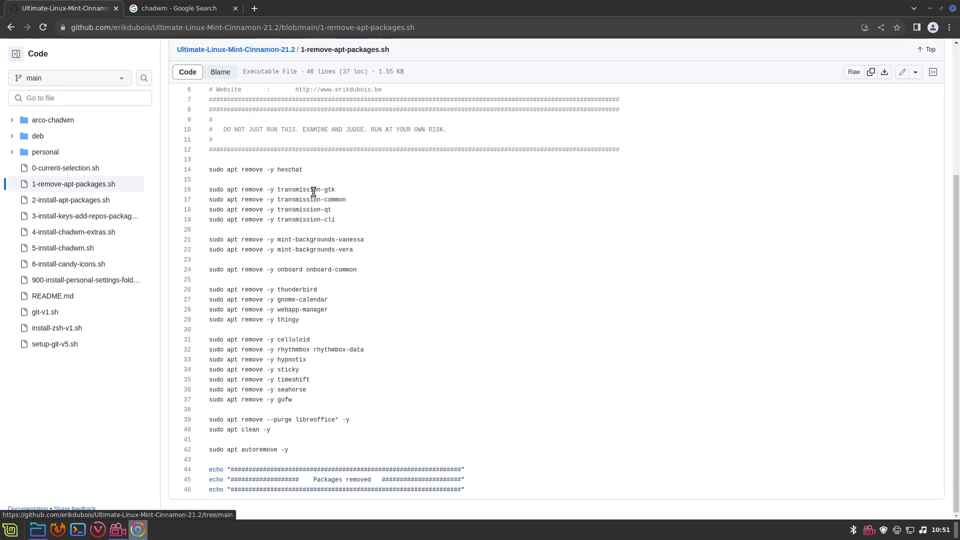
pyautogui.moveTo(311, 240); pyautogui.dragTo(357, 249)
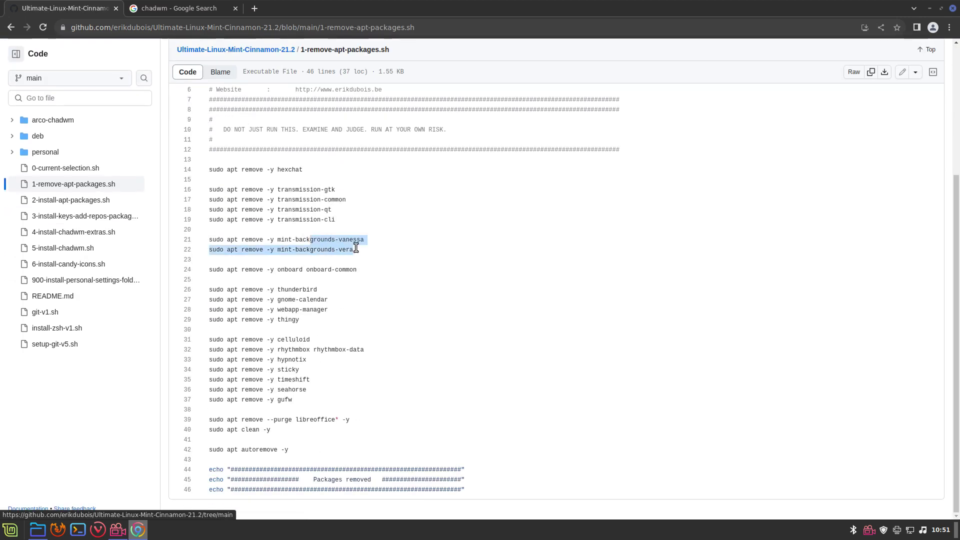
pyautogui.click(315, 269)
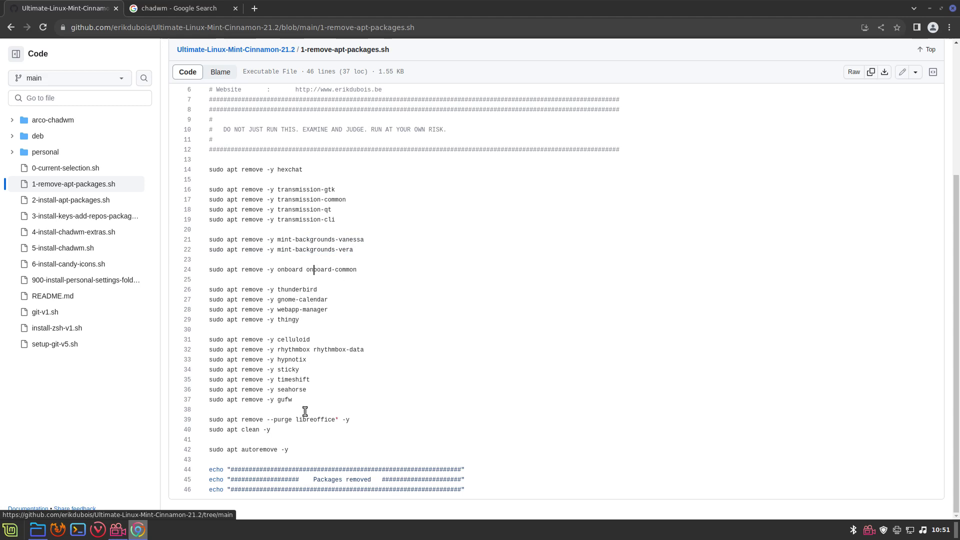
pyautogui.moveTo(281, 420); pyautogui.dragTo(349, 419)
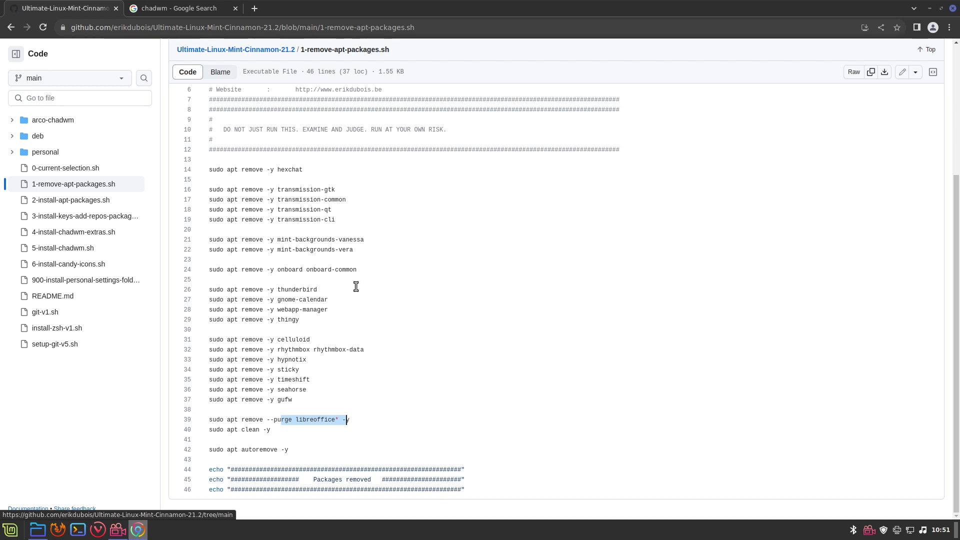
pyautogui.click(12, 28)
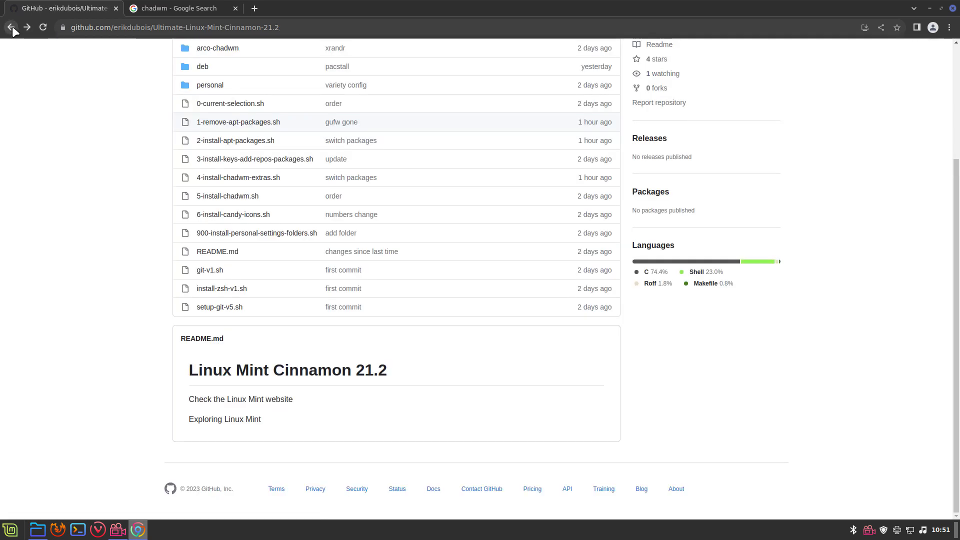
pyautogui.click(235, 144)
pyautogui.scroll(-2, 395, 357)
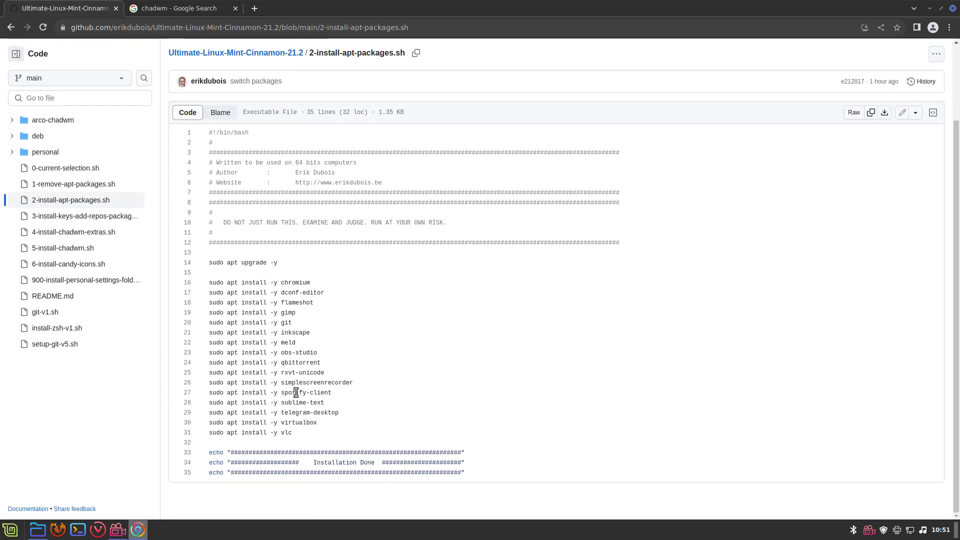
pyautogui.click(11, 28)
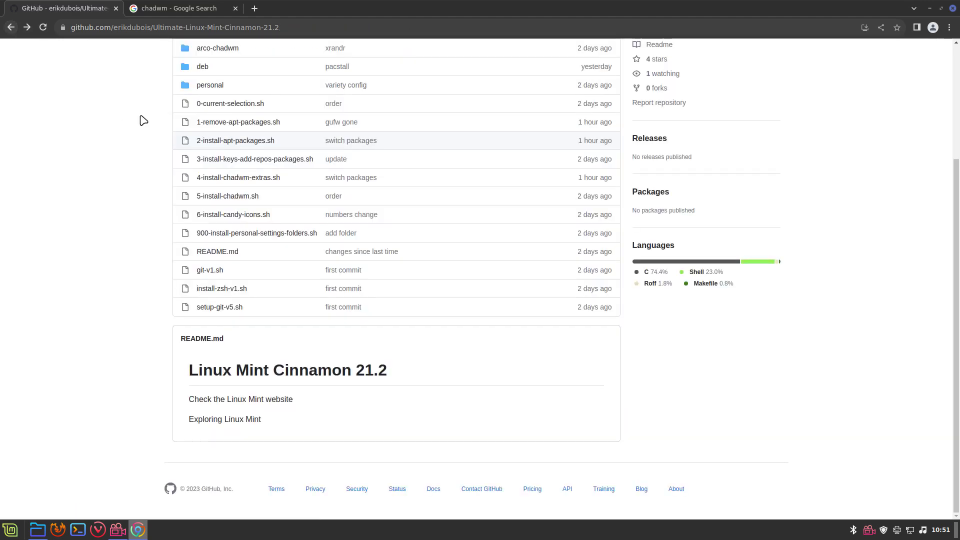
pyautogui.click(257, 159)
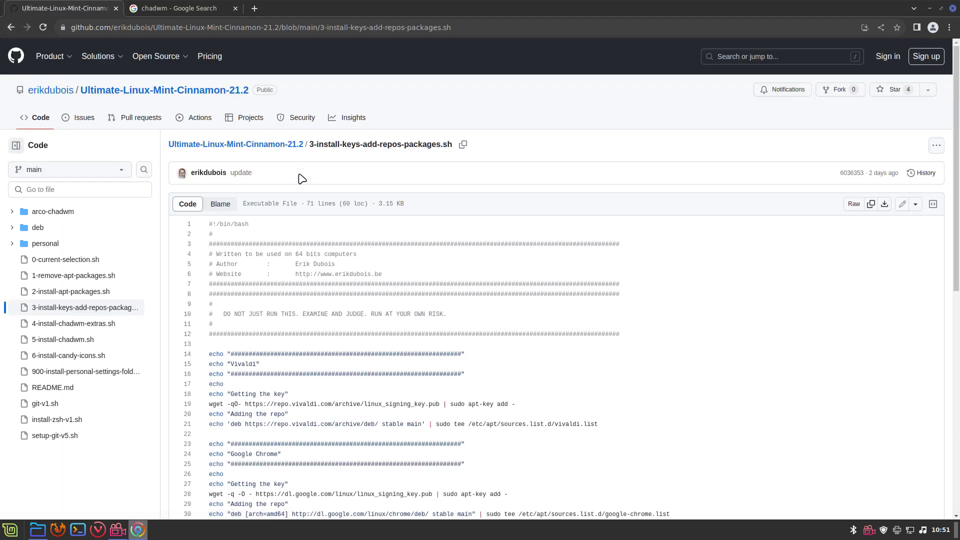
pyautogui.scroll(-3, 302, 179)
pyautogui.scroll(-3, 302, 179)
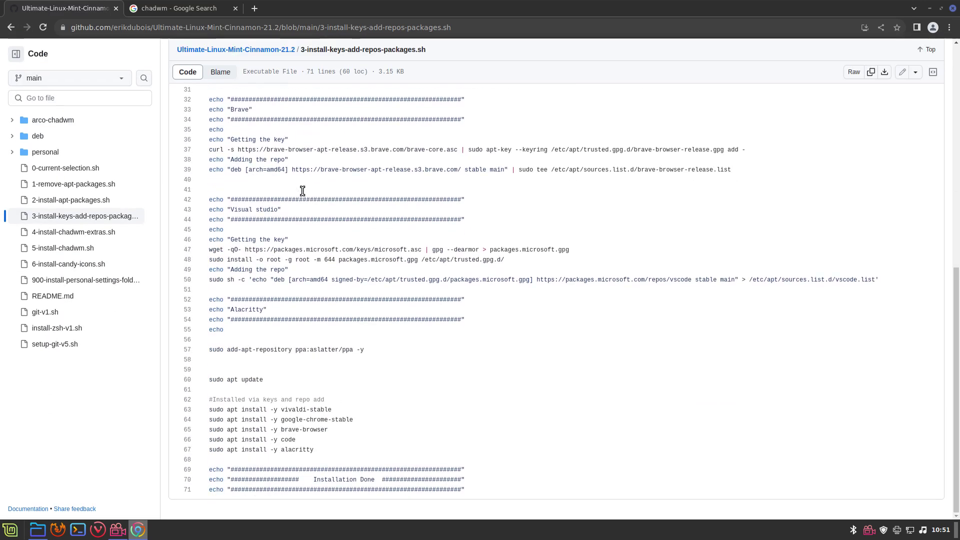
pyautogui.click(11, 28)
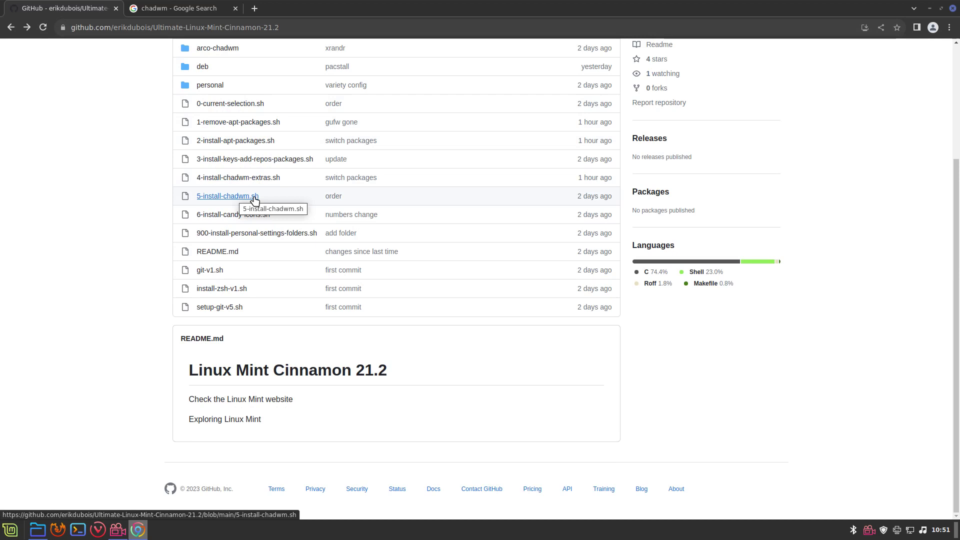
pyautogui.click(245, 198)
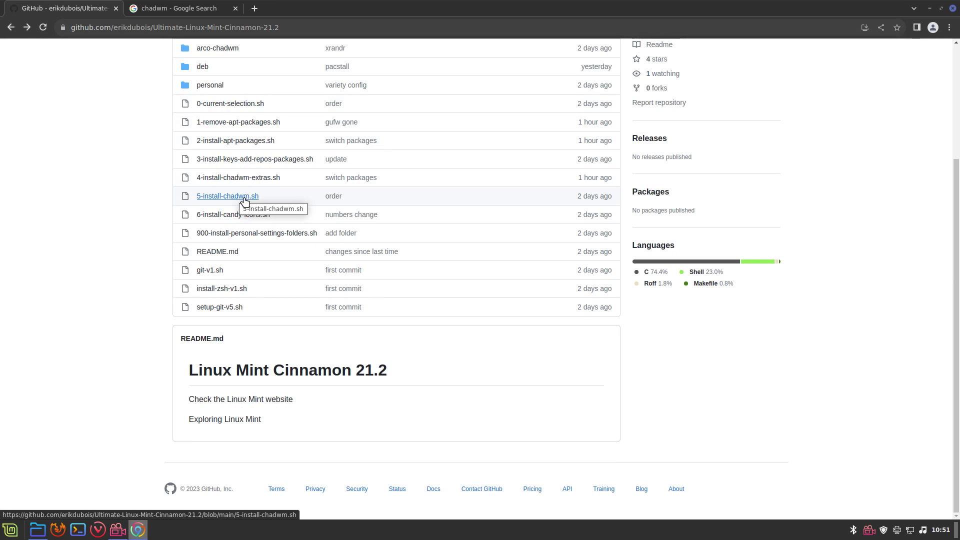
pyautogui.click(9, 530)
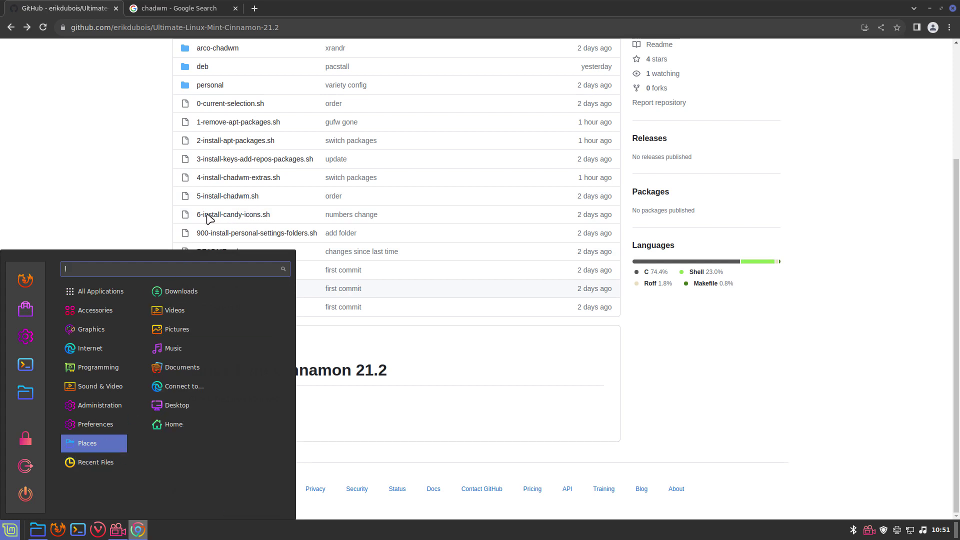
pyautogui.moveTo(95, 291)
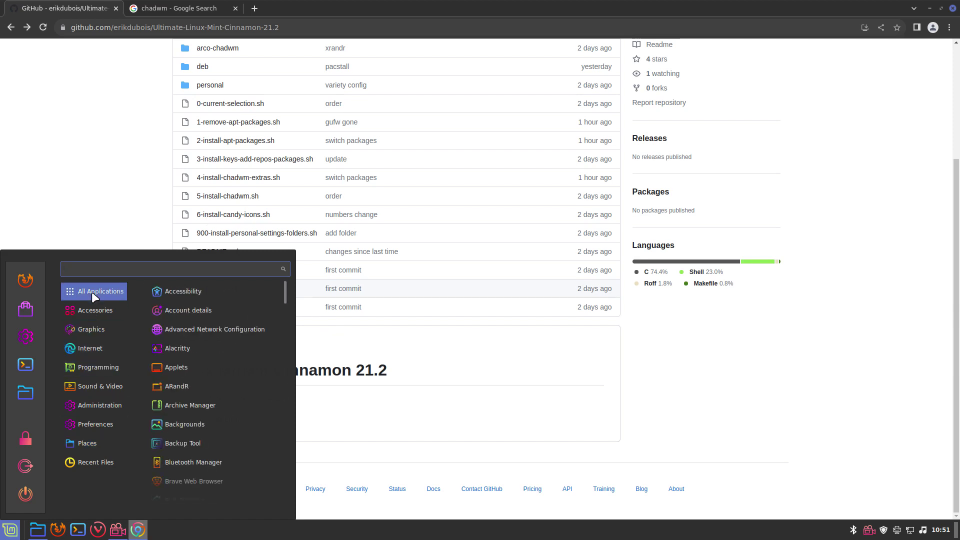
pyautogui.click(192, 233)
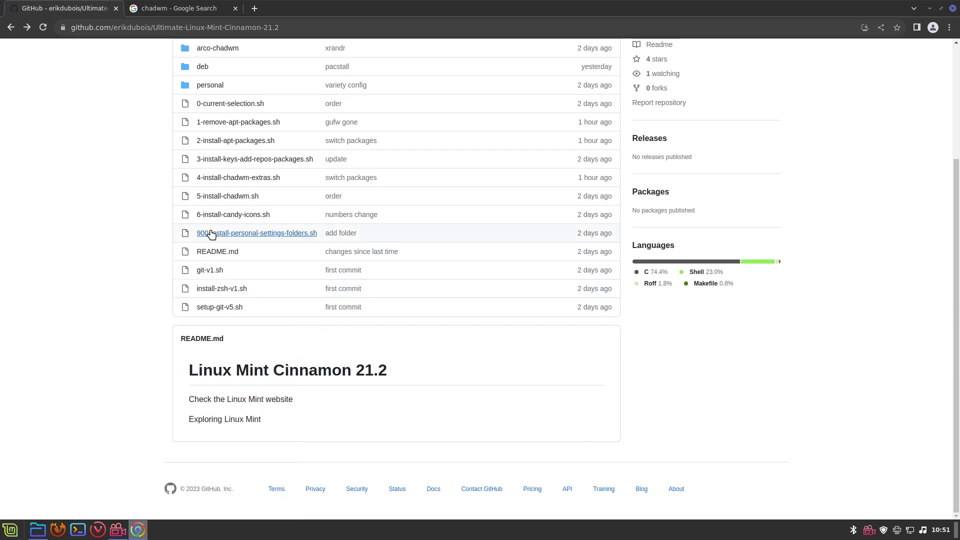
# - View the 900-install-personal-settings-folders.sh script down to its final .bashrc installation lines
pyautogui.click(258, 236)
pyautogui.scroll(-5, 293, 321)
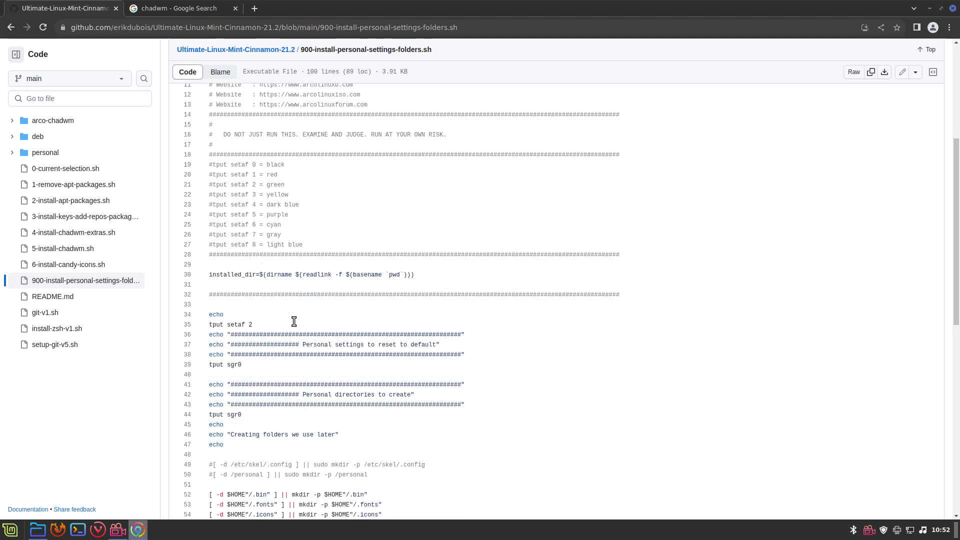
pyautogui.scroll(-3, 293, 321)
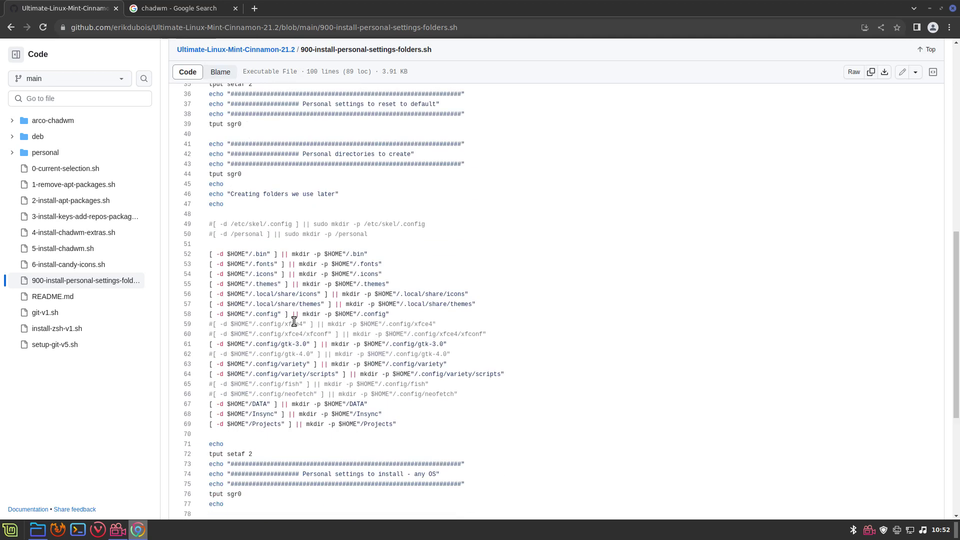
pyautogui.scroll(-2, 294, 321)
pyautogui.scroll(-1, 293, 322)
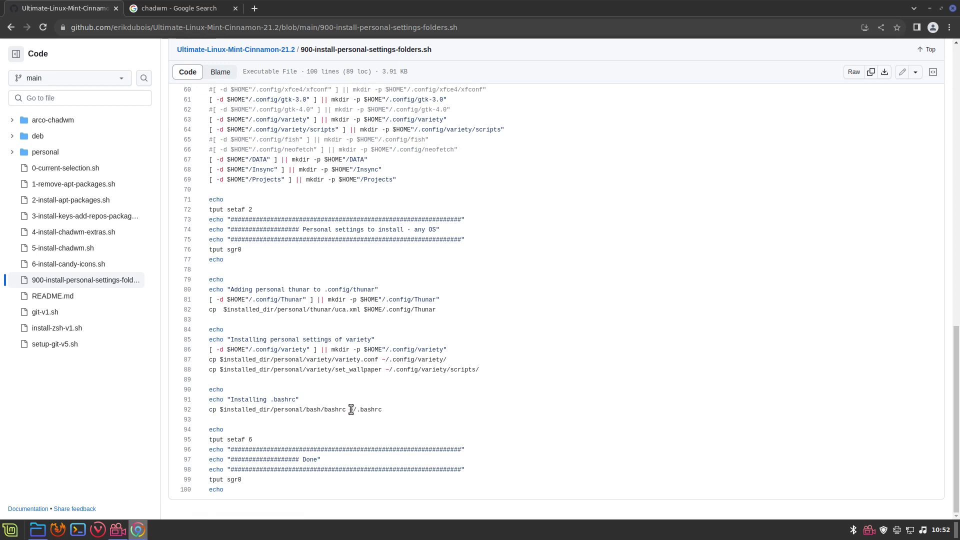
pyautogui.hotkey('ctrl', 'alt', 't')
pyautogui.write('update')
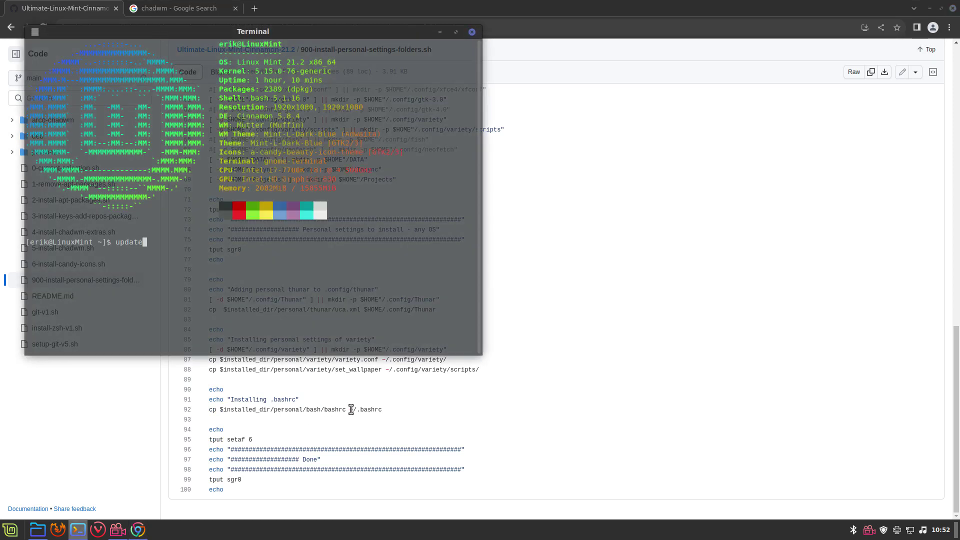
pyautogui.press('Return')
pyautogui.press('Return')
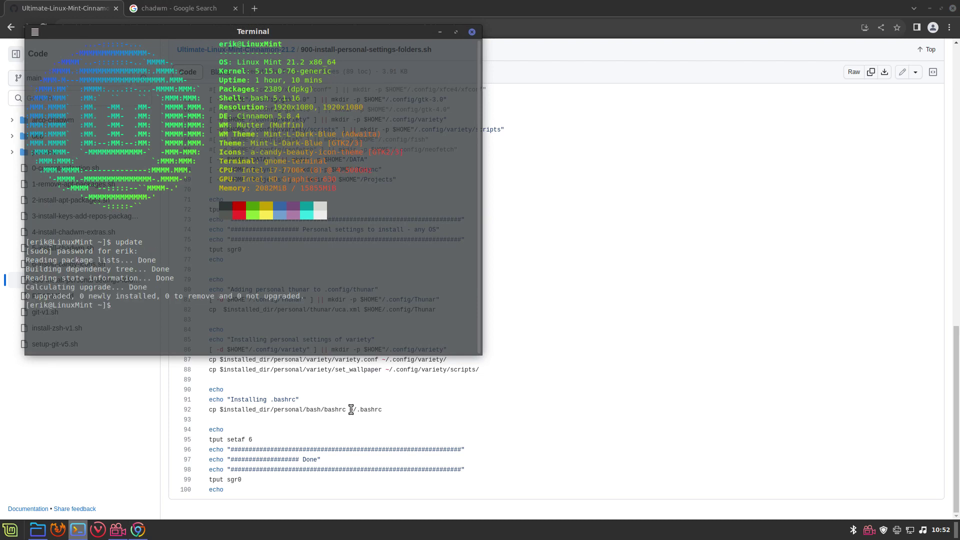
pyautogui.click(472, 32)
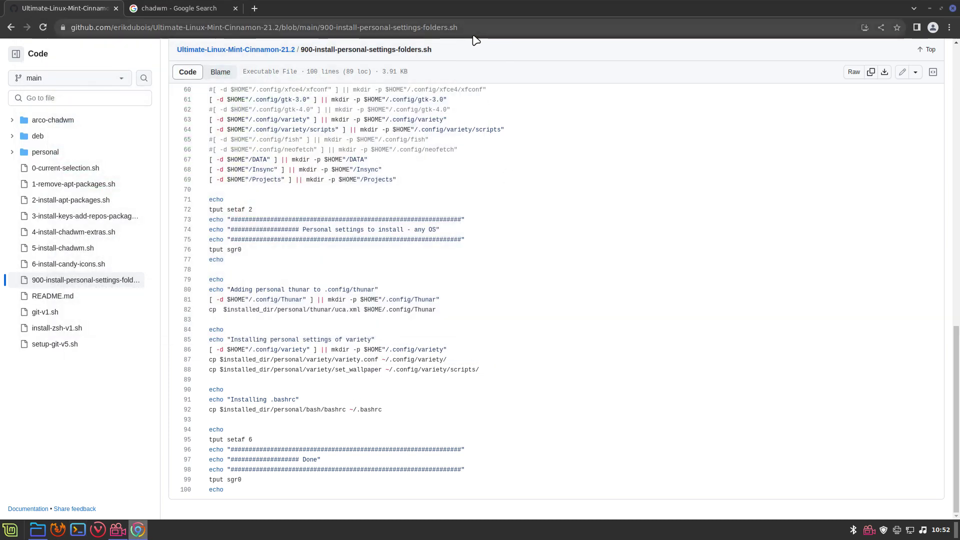
# - Minimize Chrome, review the Themes page in Cinnamon System Settings, then close System Settings
pyautogui.click(929, 9)
pyautogui.click(6, 532)
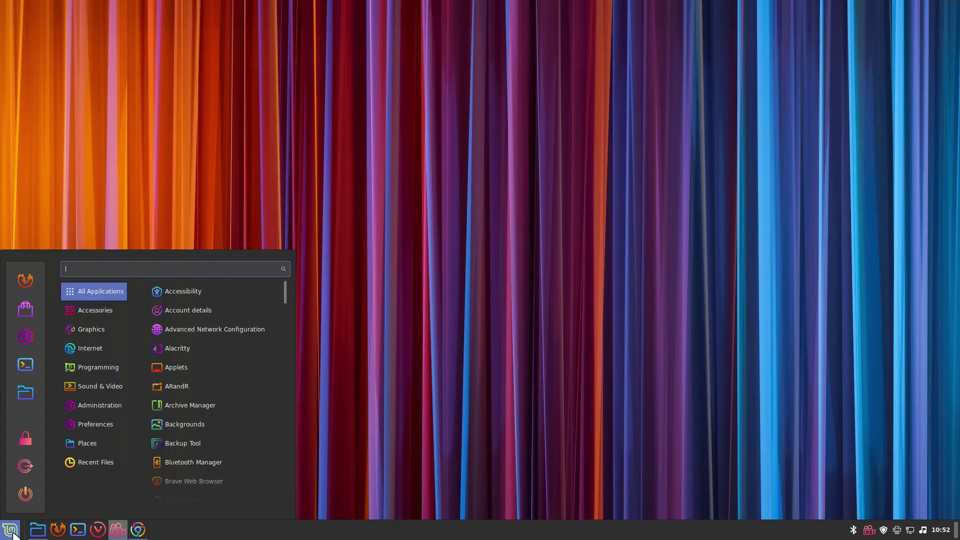
pyautogui.click(26, 335)
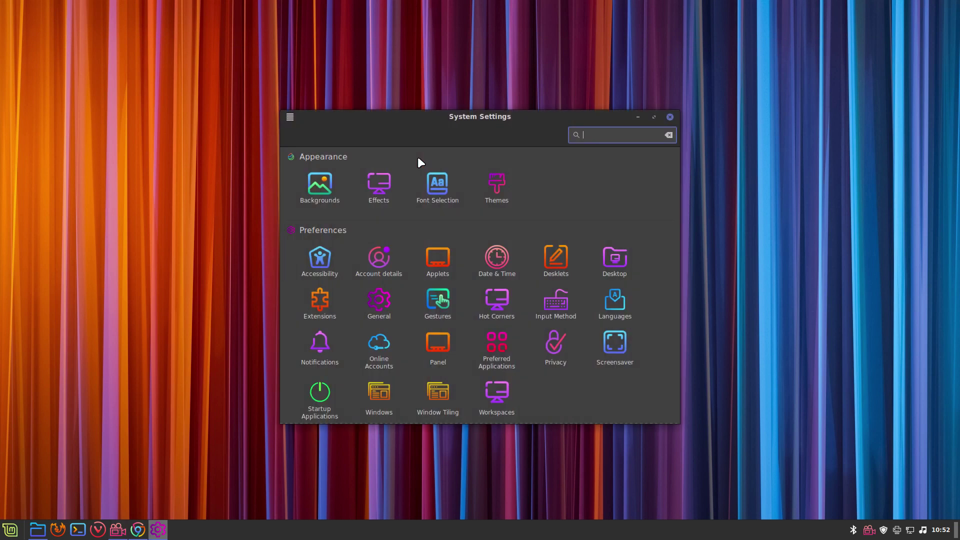
pyautogui.click(492, 186)
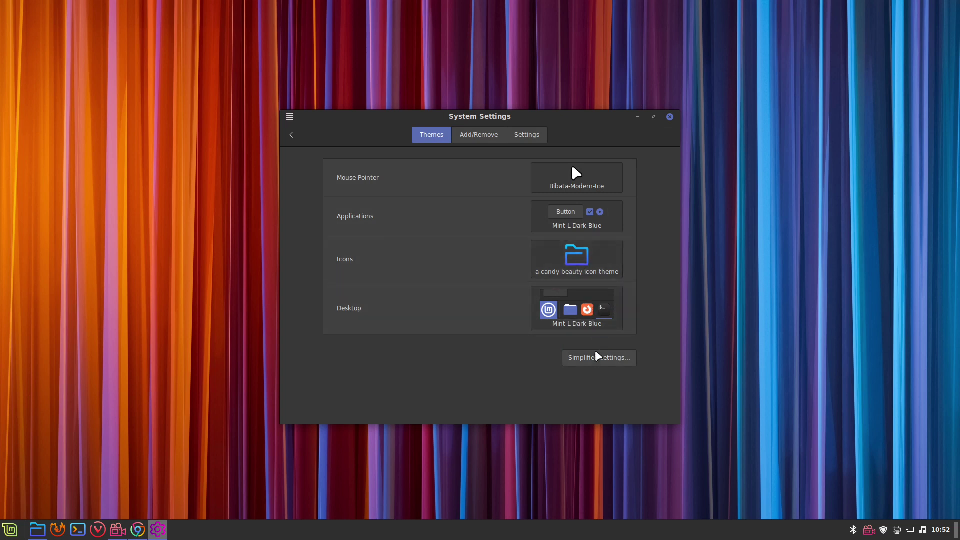
pyautogui.click(670, 116)
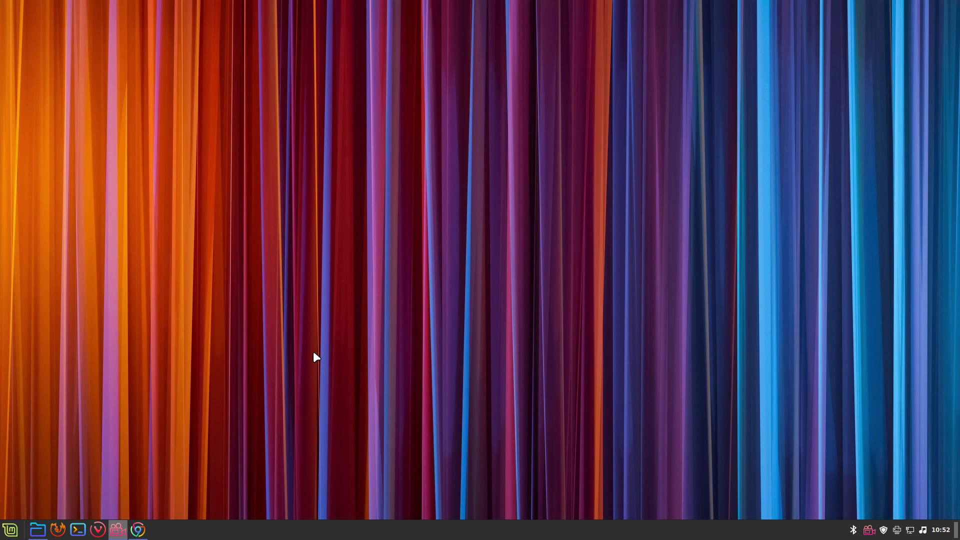
pyautogui.click(9, 531)
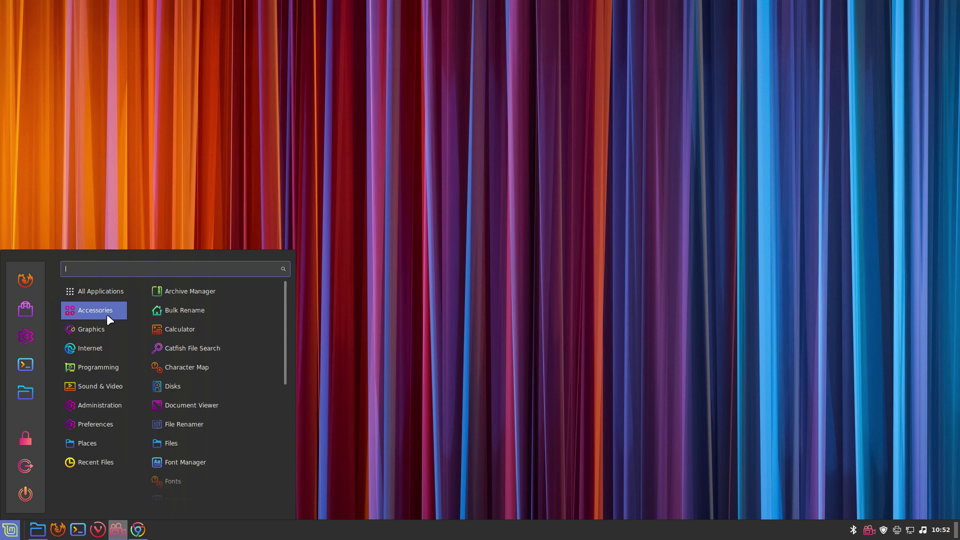
pyautogui.moveTo(96, 310)
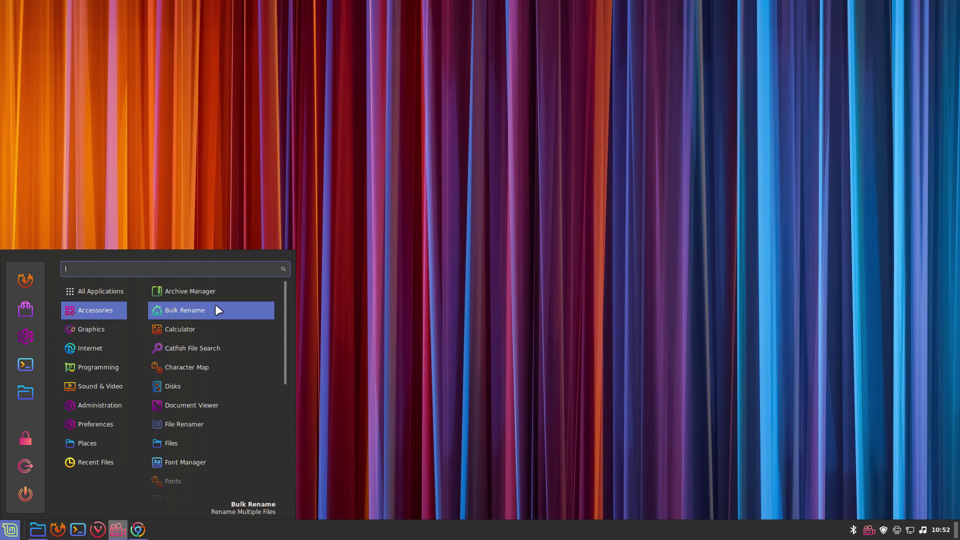
pyautogui.click(462, 247)
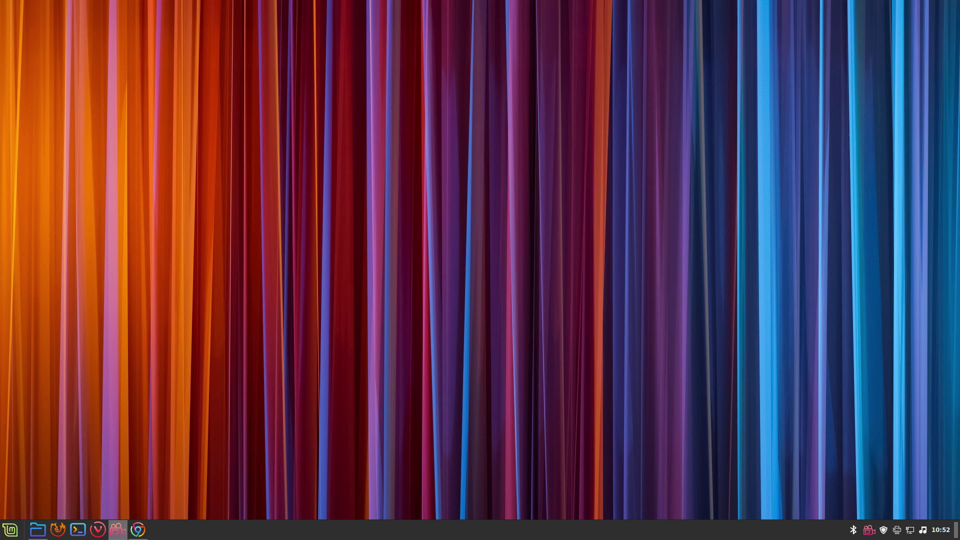